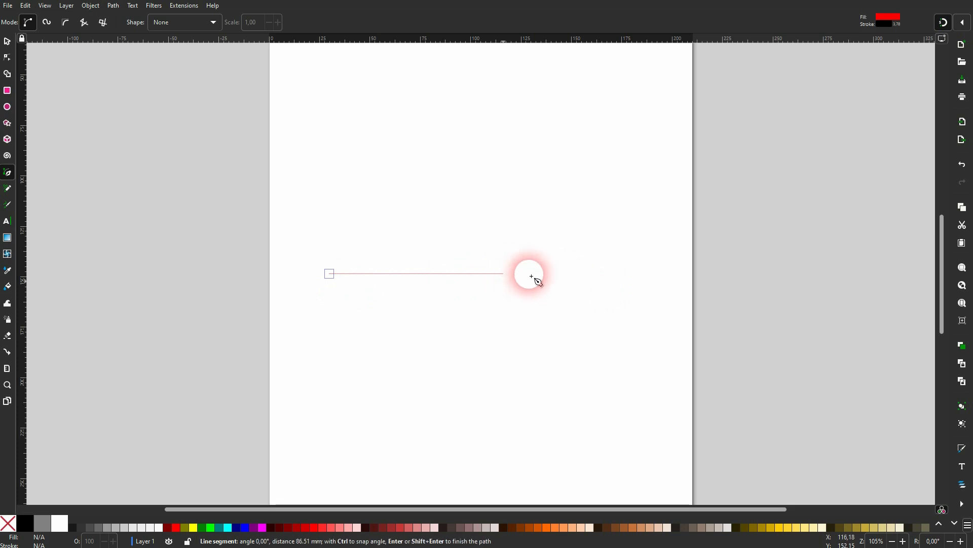
# - Draw a straight horizontal line about 101 mm long across the middle of the page
pyautogui.click(532, 274)
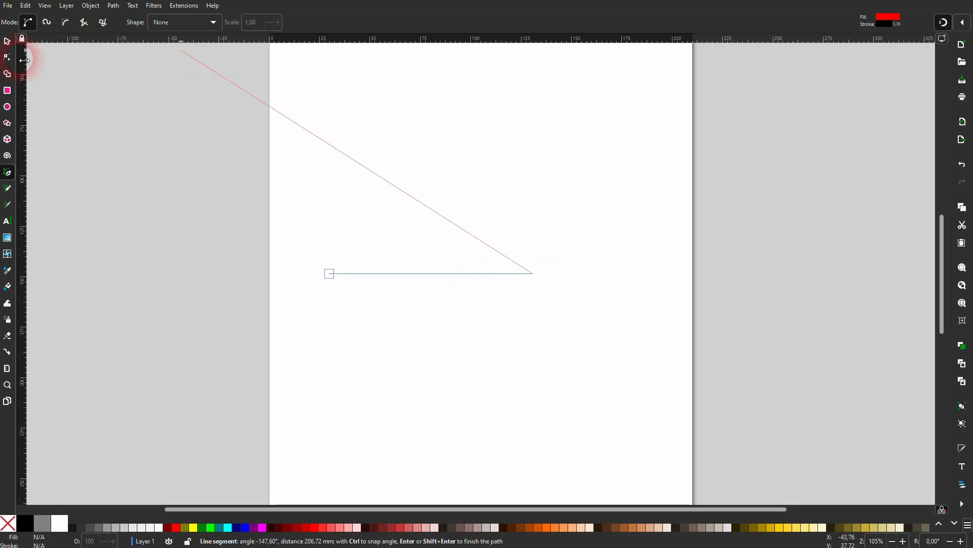
pyautogui.click(8, 41)
# - Try a 3.6 mm stroke width on the horizontal line and set it back to 1 mm
pyautogui.click(90, 5)
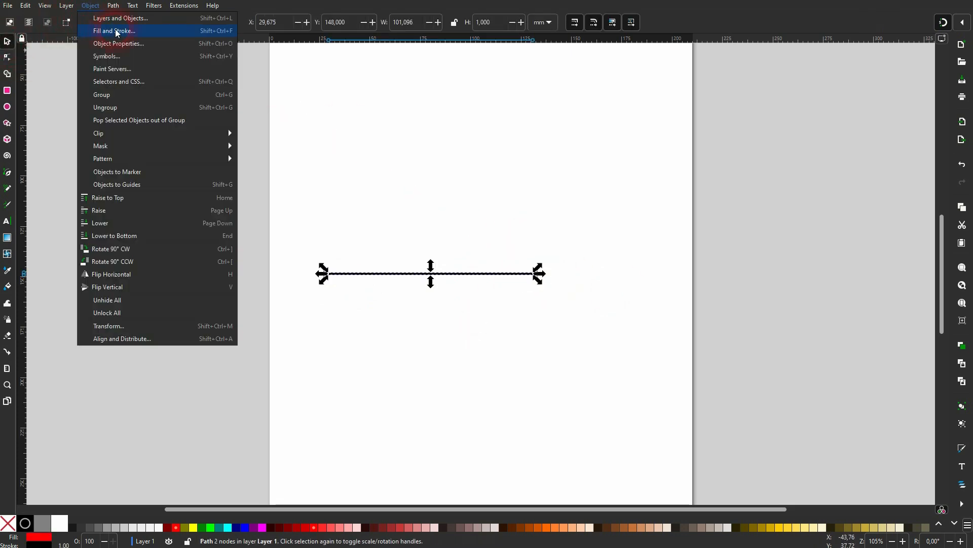
pyautogui.click(739, 187)
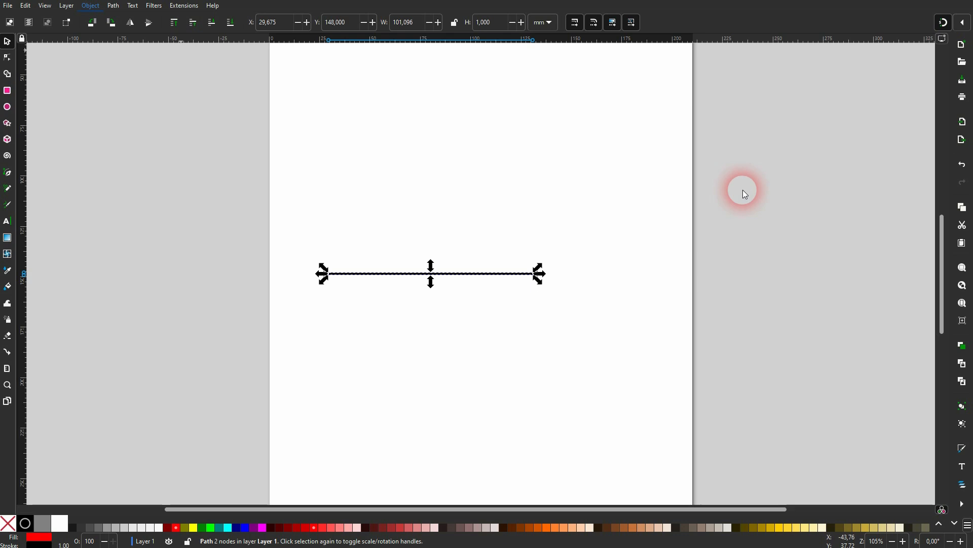
pyautogui.hotkey('ctrl', 'shift', 'f')
pyautogui.click(886, 65)
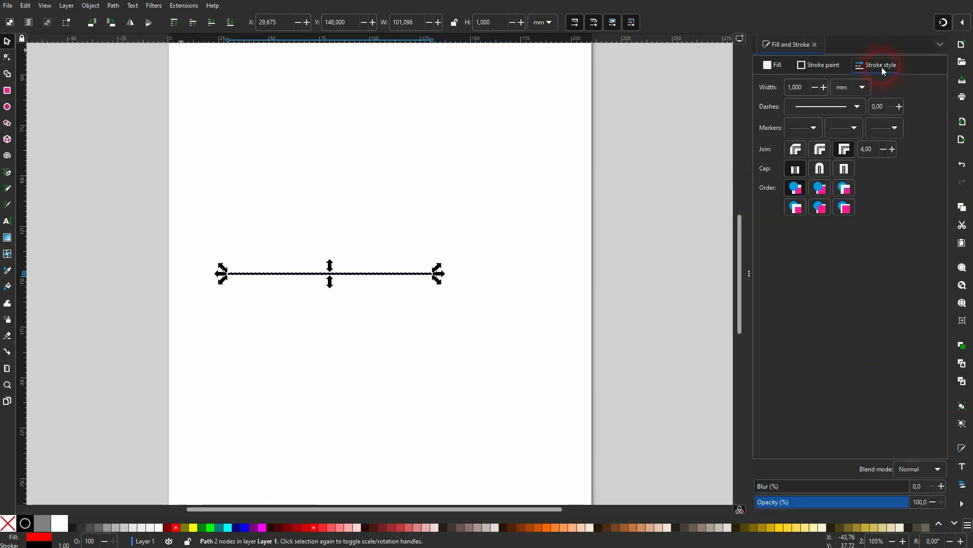
pyautogui.click(824, 87)
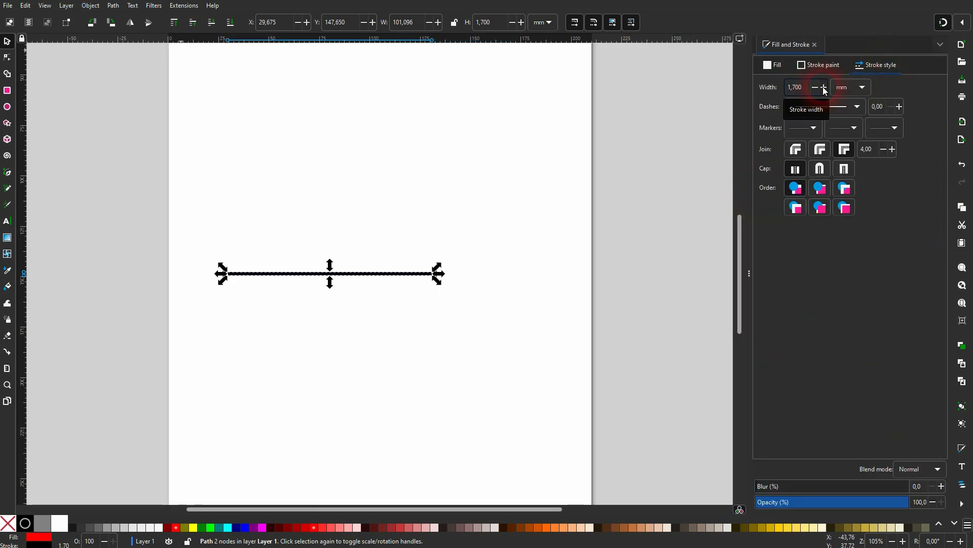
pyautogui.click(823, 87)
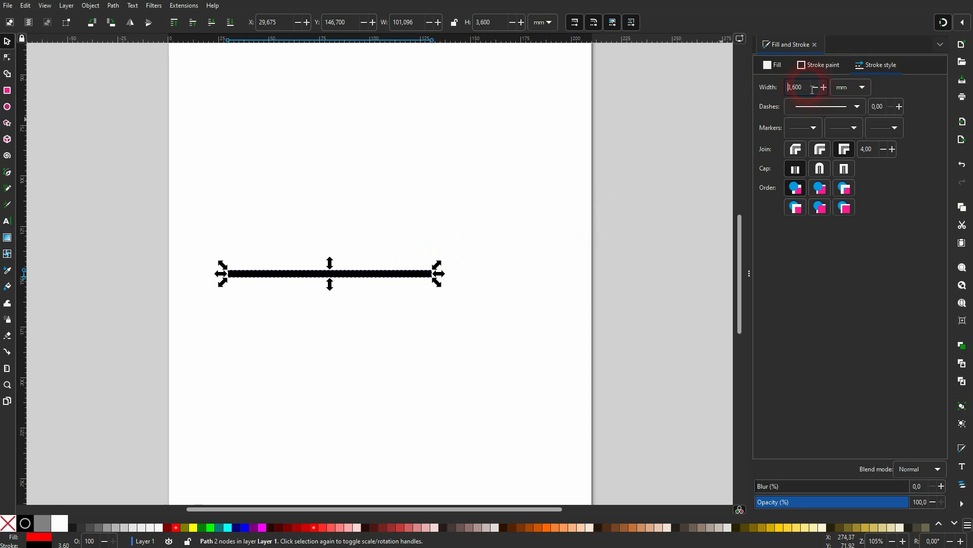
pyautogui.write('1')
pyautogui.press('Return')
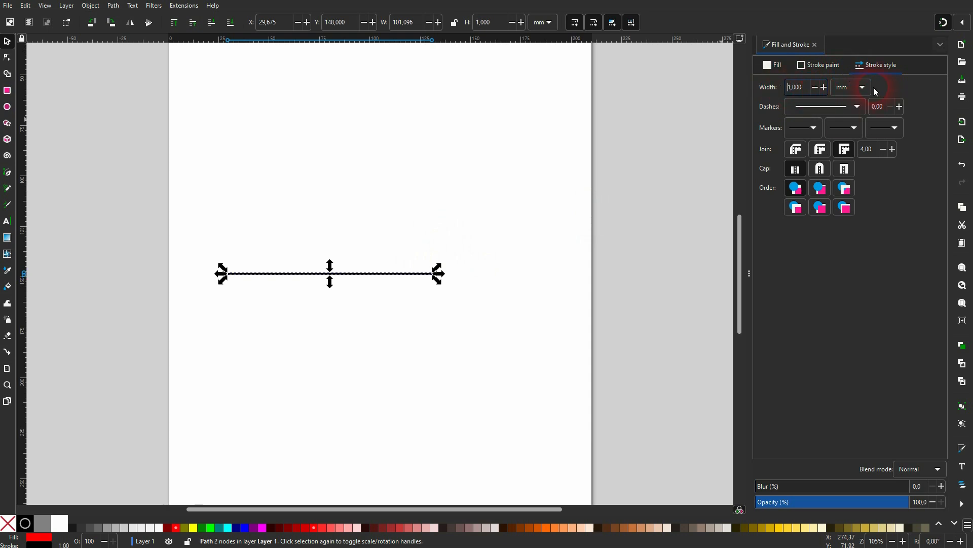
# - Close the stroke settings and move the horizontal line lower on the page, to about X 48 mm, Y 164 mm
pyautogui.click(815, 44)
pyautogui.moveTo(459, 278); pyautogui.dragTo(497, 311)
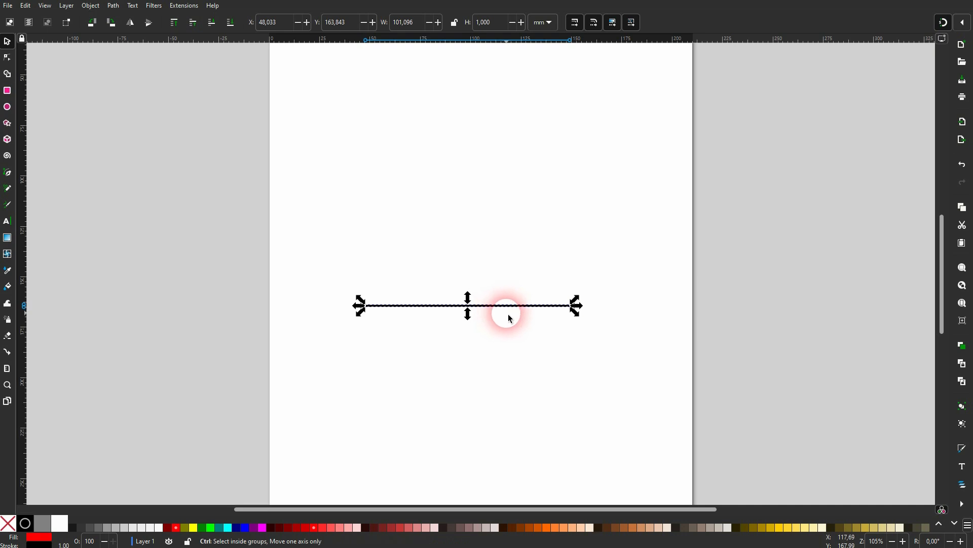
pyautogui.hotkey('ctrl', 'd')
pyautogui.moveTo(491, 310); pyautogui.dragTo(506, 135)
pyautogui.hotkey('ctrl', 'd')
pyautogui.press('Delete')
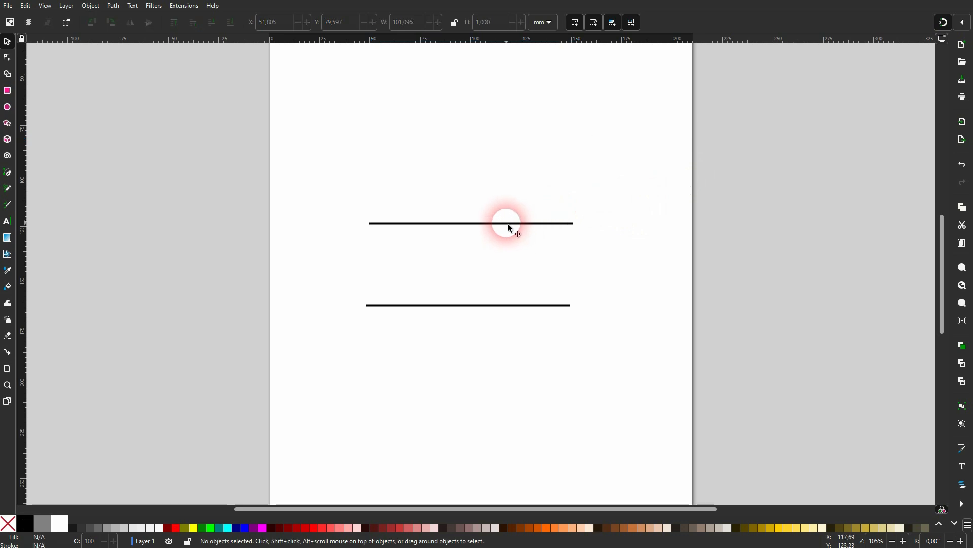
pyautogui.click(506, 224)
pyautogui.press('Delete')
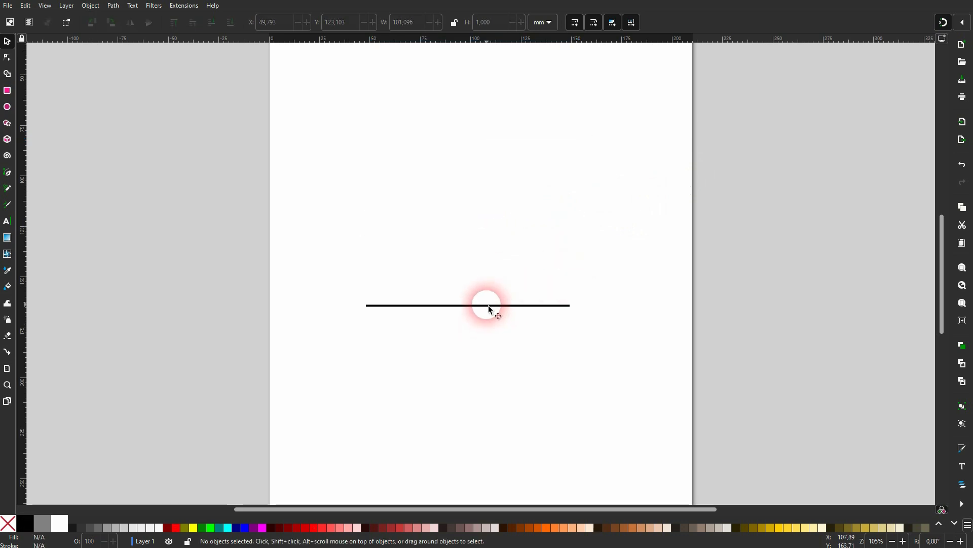
# - Duplicate the horizontal line and move the copy straight up to about Y 142 mm
pyautogui.click(491, 306)
pyautogui.hotkey('ctrl', 'd')
pyautogui.moveTo(491, 318); pyautogui.dragTo(496, 275)
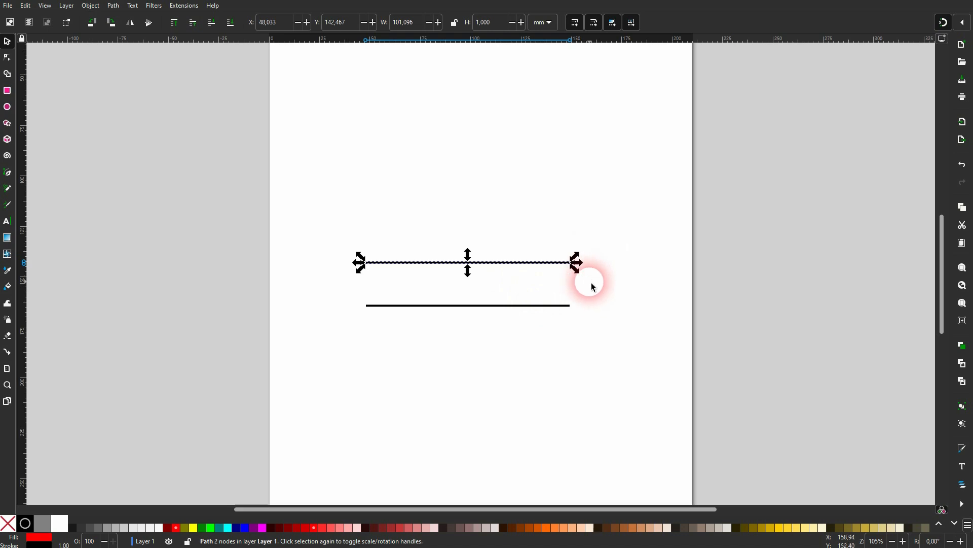
# - Rotate the upper line clockwise by 90/4 degrees using the Transform settings
pyautogui.click(113, 6)
pyautogui.moveTo(100, 10)
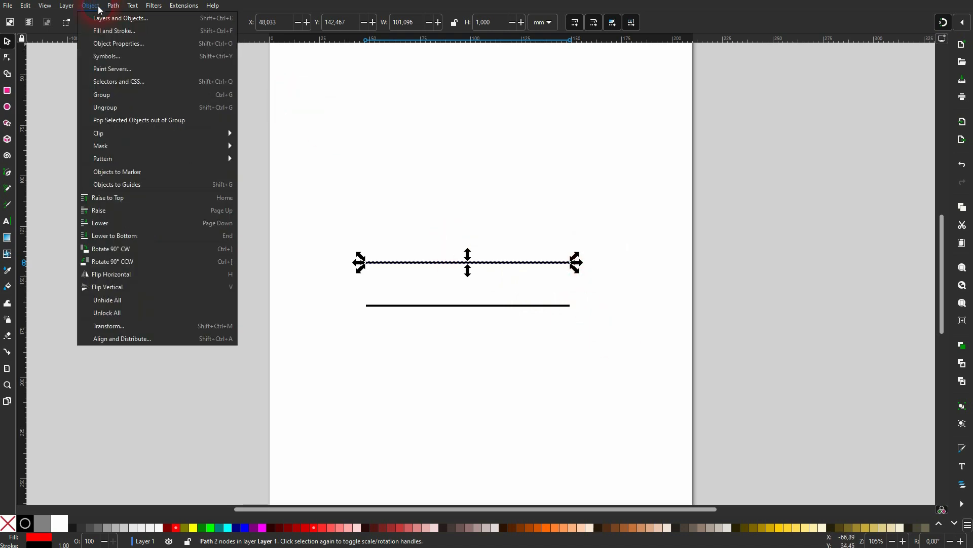
pyautogui.click(109, 326)
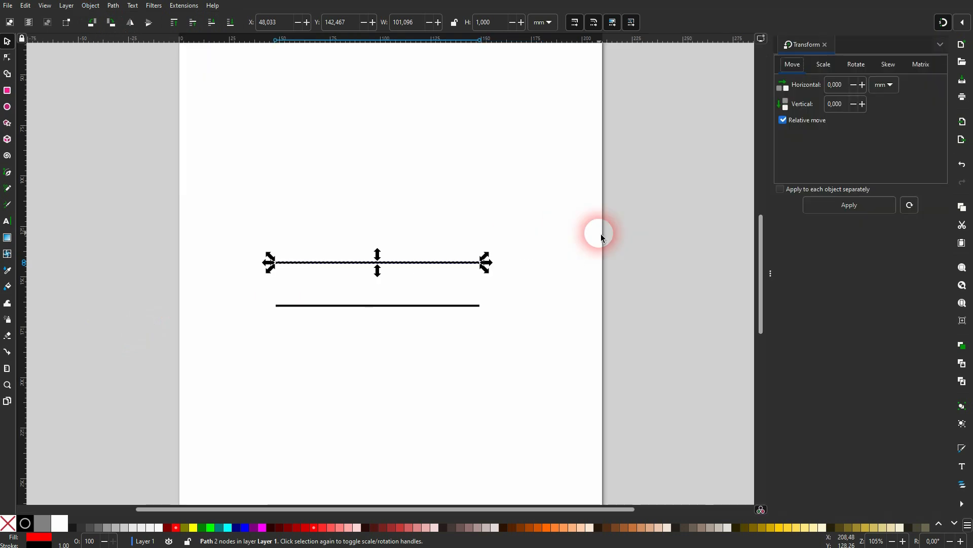
pyautogui.click(856, 64)
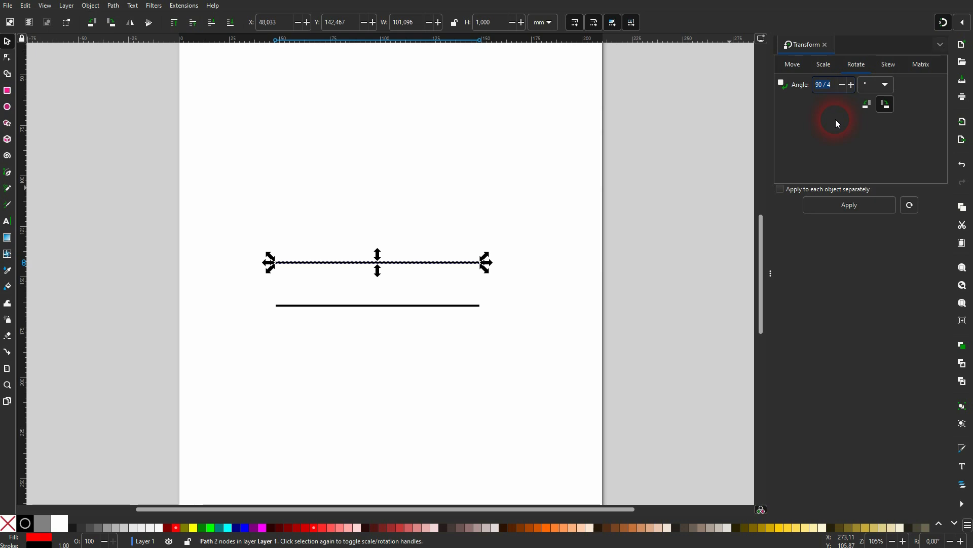
pyautogui.press('Return')
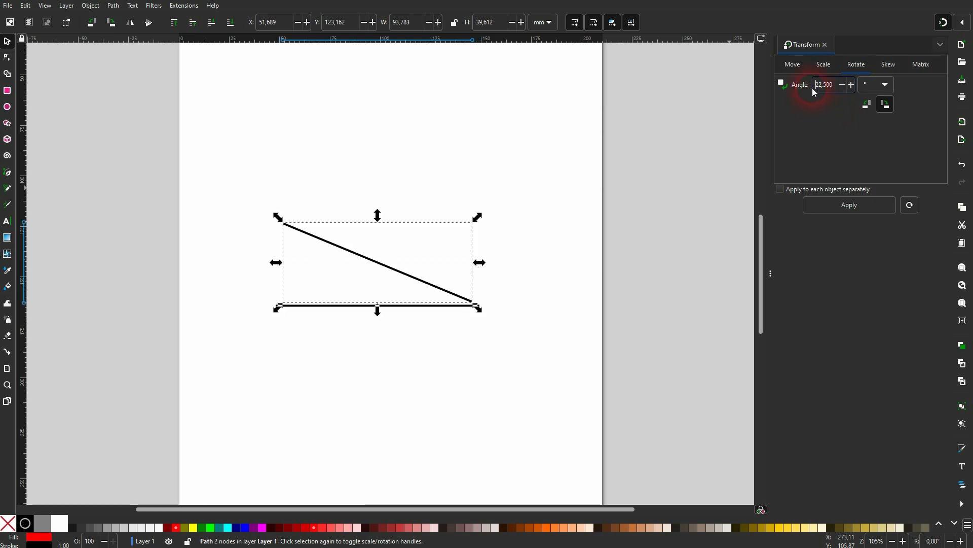
# - Keep degrees as the rotation unit and move the tilted line up, away from the horizontal line
pyautogui.click(882, 85)
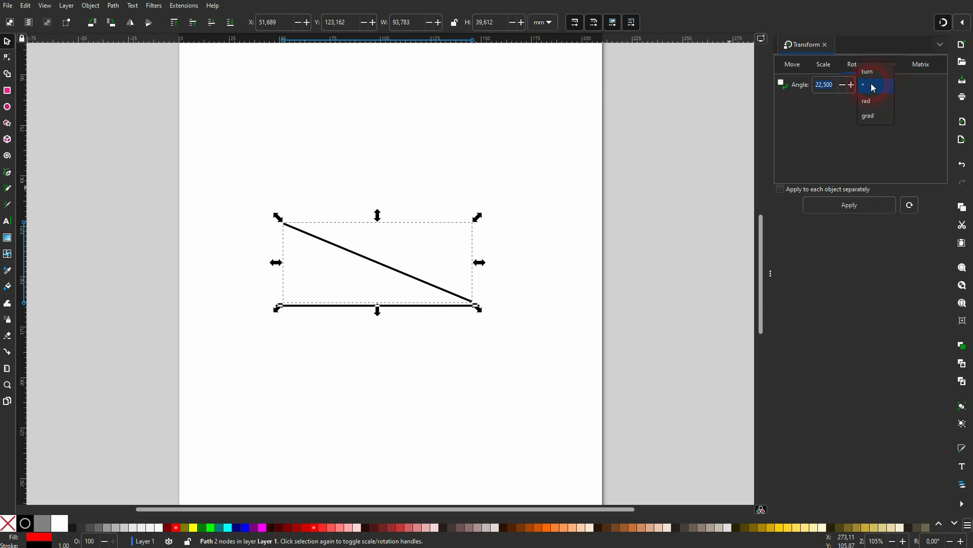
pyautogui.click(879, 87)
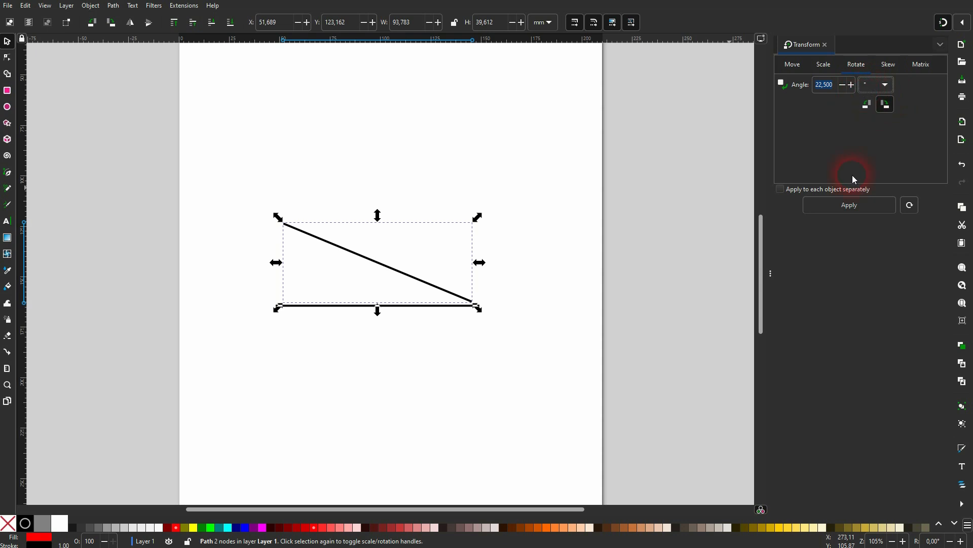
pyautogui.moveTo(415, 278); pyautogui.dragTo(404, 223)
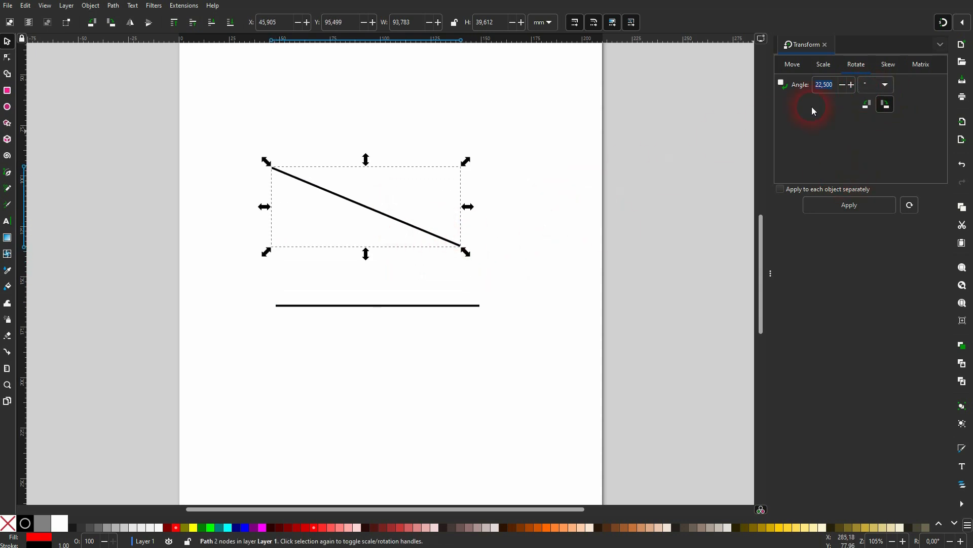
# - Undo the move and the clockwise rotation, and rotate the upper line 22.5° counterclockwise instead
pyautogui.press('Return')
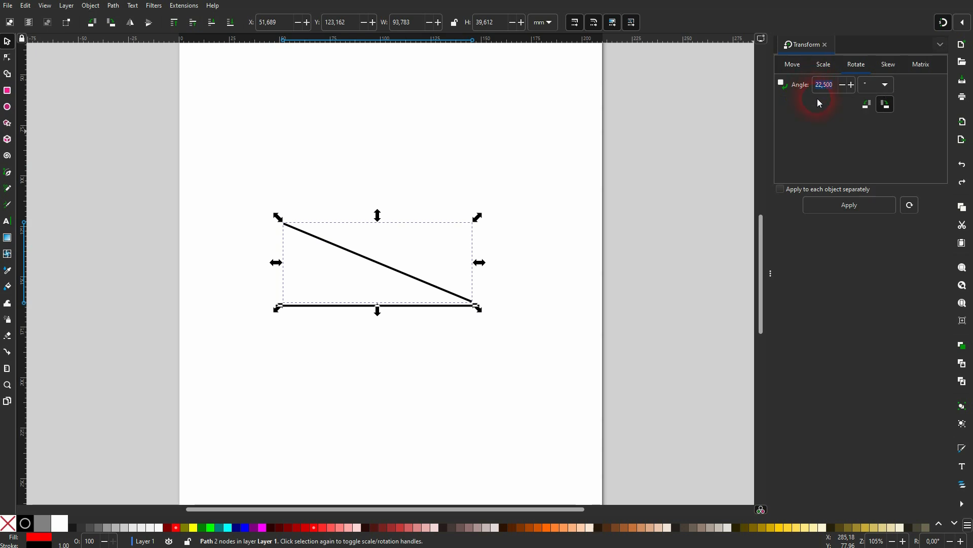
pyautogui.click(867, 105)
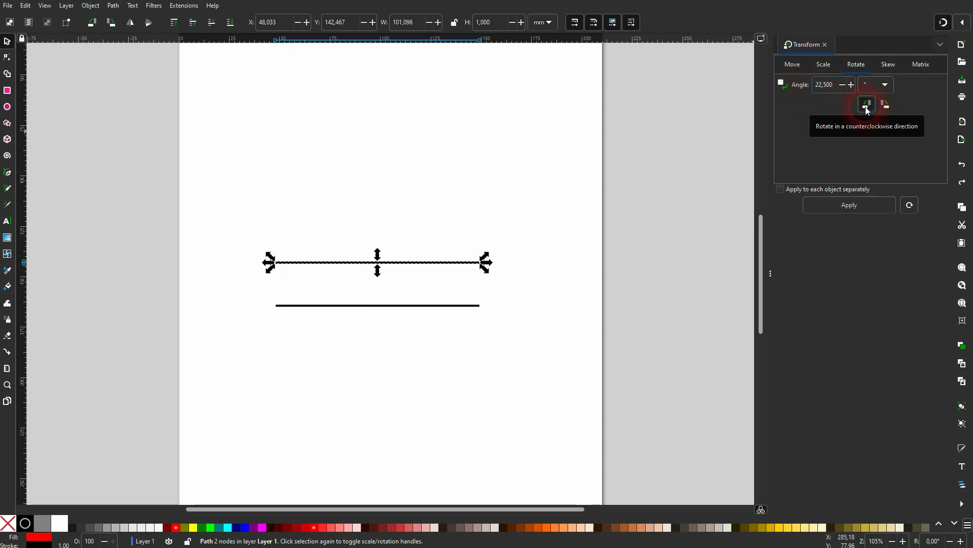
pyautogui.click(862, 205)
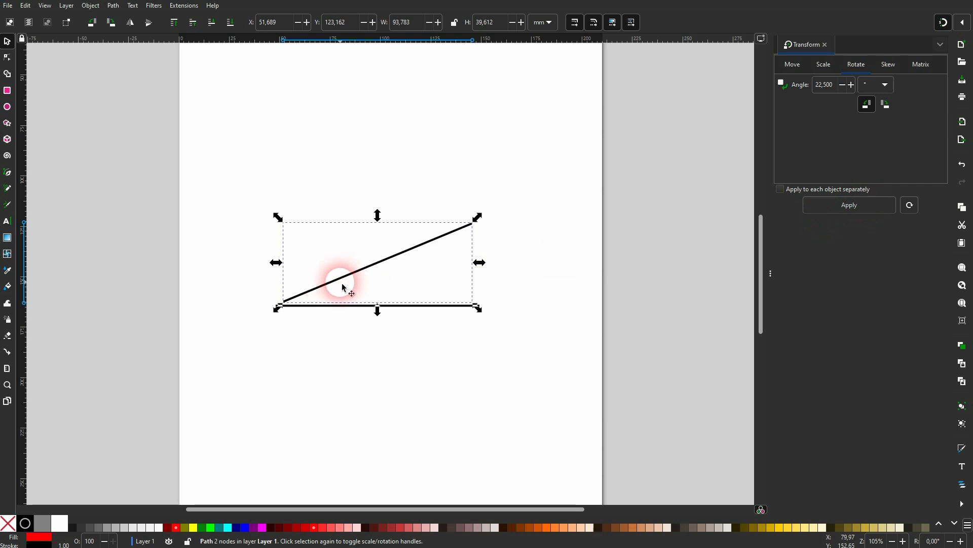
# - Move the tilted line so its lower end meets the left end of the horizontal line
pyautogui.moveTo(343, 280); pyautogui.dragTo(316, 297)
pyautogui.scroll(4, 269, 308)
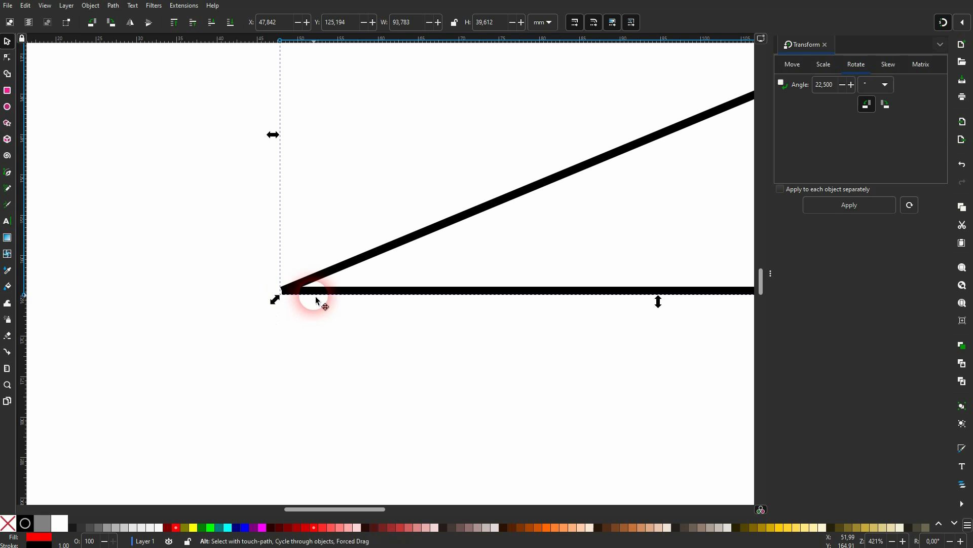
pyautogui.click(334, 292)
pyautogui.scroll(-4, 363, 286)
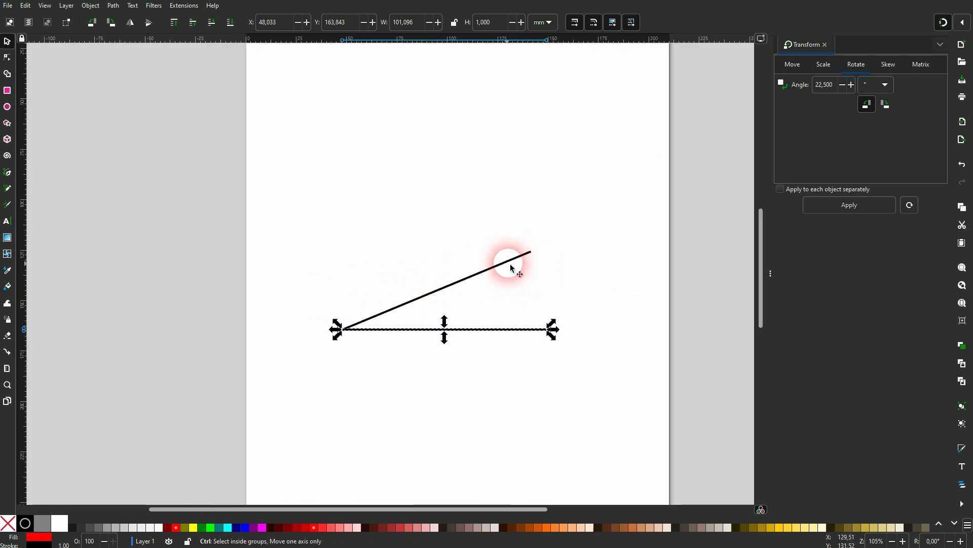
# - Duplicate the tilted line, rotate the copy another 22.5° counterclockwise, and align its lower end with the shared vertex
pyautogui.click(479, 272)
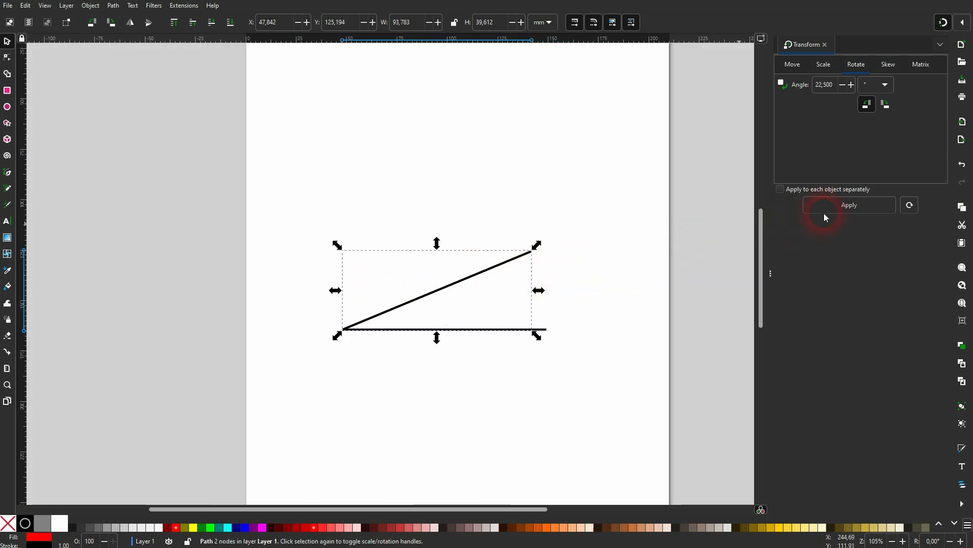
pyautogui.hotkey('ctrl', 'd')
pyautogui.click(841, 205)
pyautogui.moveTo(407, 322); pyautogui.dragTo(385, 290)
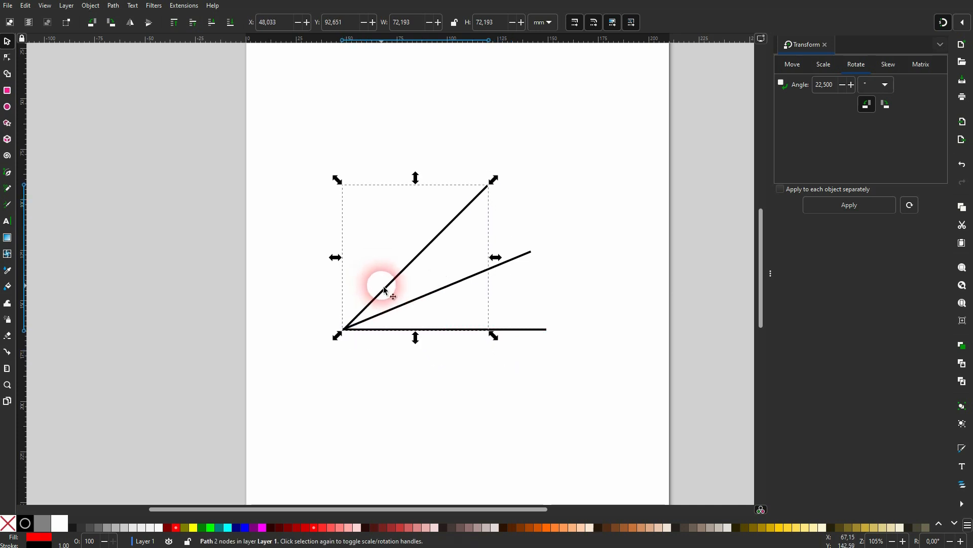
pyautogui.scroll(4, 339, 337)
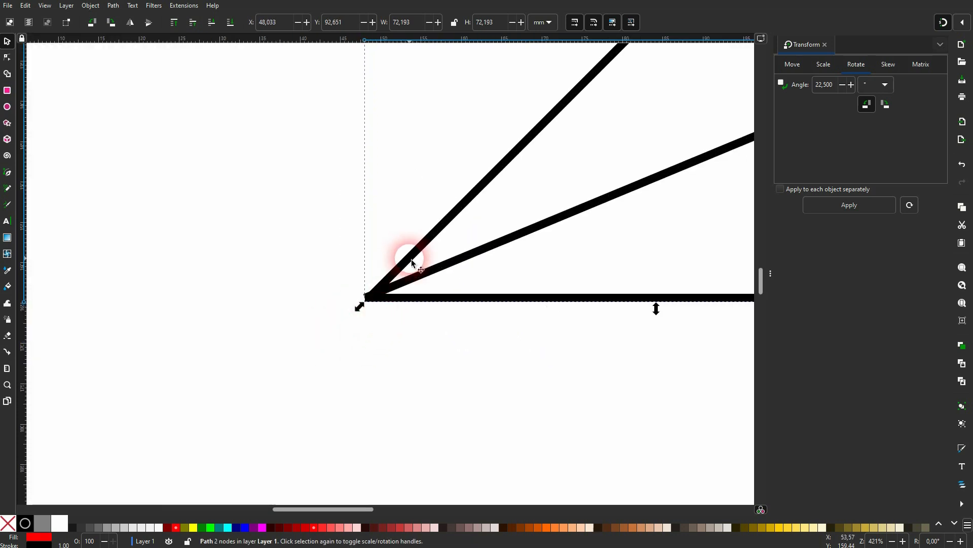
pyautogui.moveTo(412, 260); pyautogui.dragTo(406, 264)
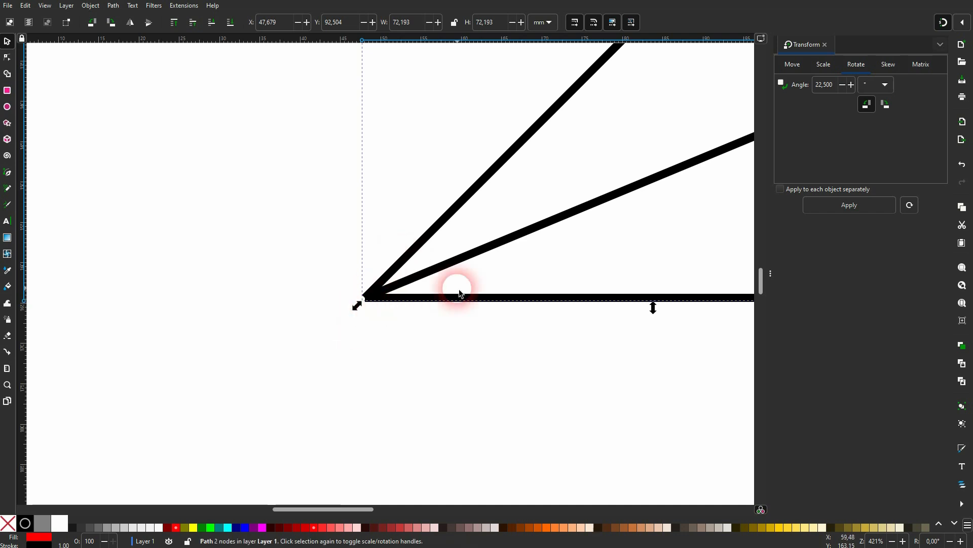
pyautogui.scroll(-4, 461, 293)
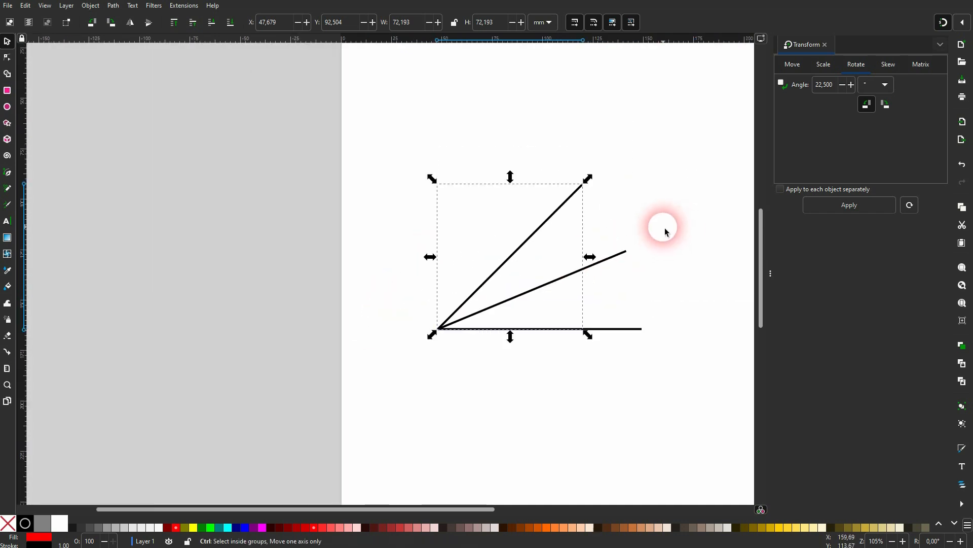
# - Duplicate the 45° line, rotate the copy 22.5° counterclockwise, and move its lower end onto the shared vertex
pyautogui.hotkey('ctrl', 'd')
pyautogui.click(865, 208)
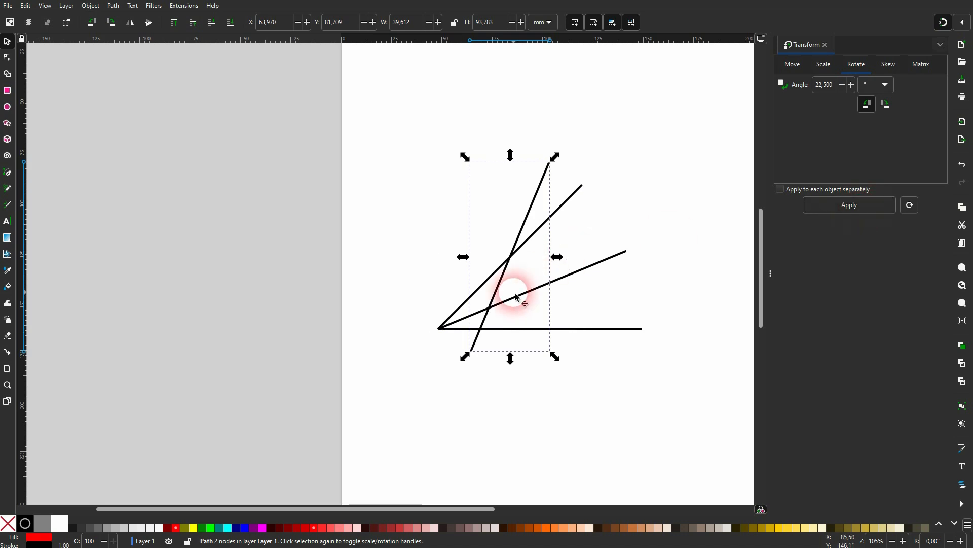
pyautogui.moveTo(491, 304); pyautogui.dragTo(447, 282)
# - Duplicate the steepest line, rotate the copy 22.5° counterclockwise to vertical, and place its lower end at the shared vertex
pyautogui.hotkey('ctrl', 'd')
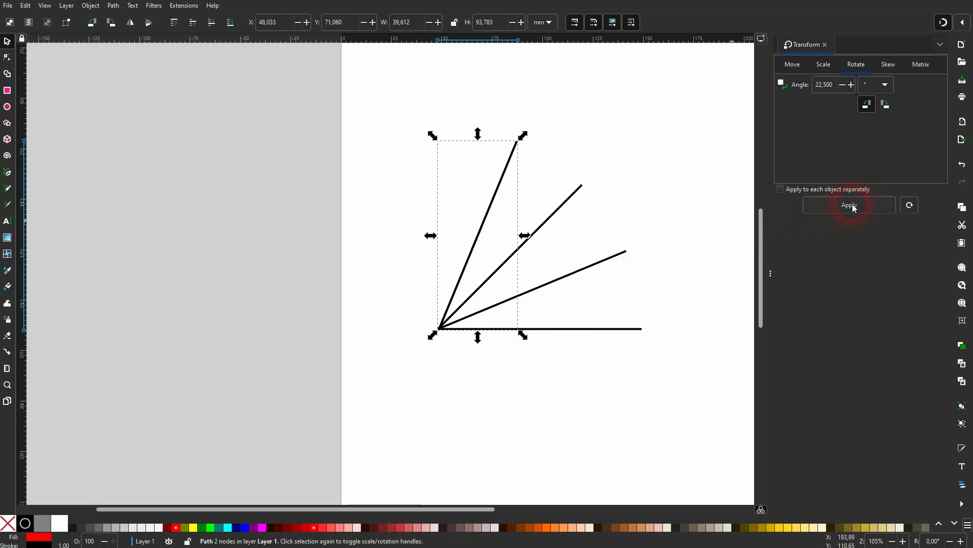
pyautogui.click(851, 205)
pyautogui.moveTo(481, 288); pyautogui.dragTo(441, 281)
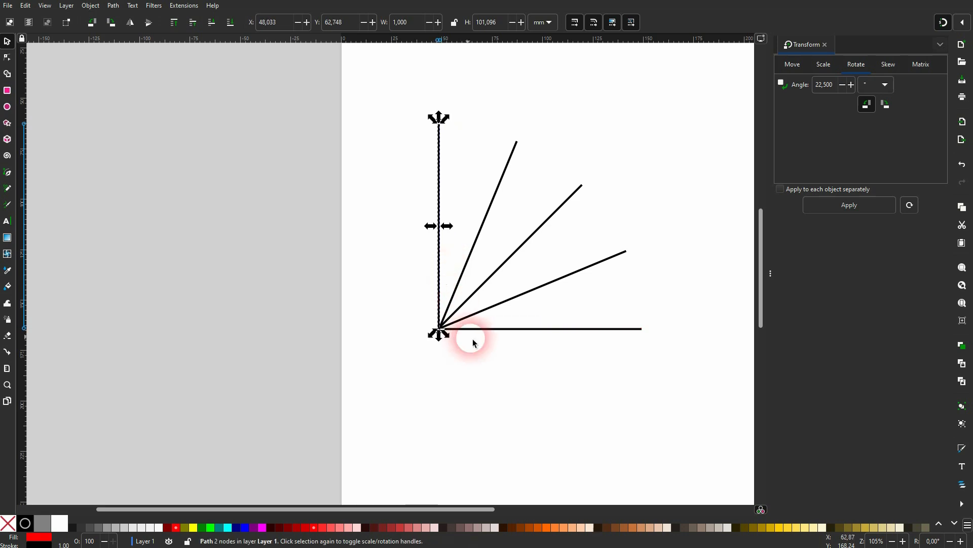
pyautogui.click(522, 363)
pyautogui.scroll(4, 455, 340)
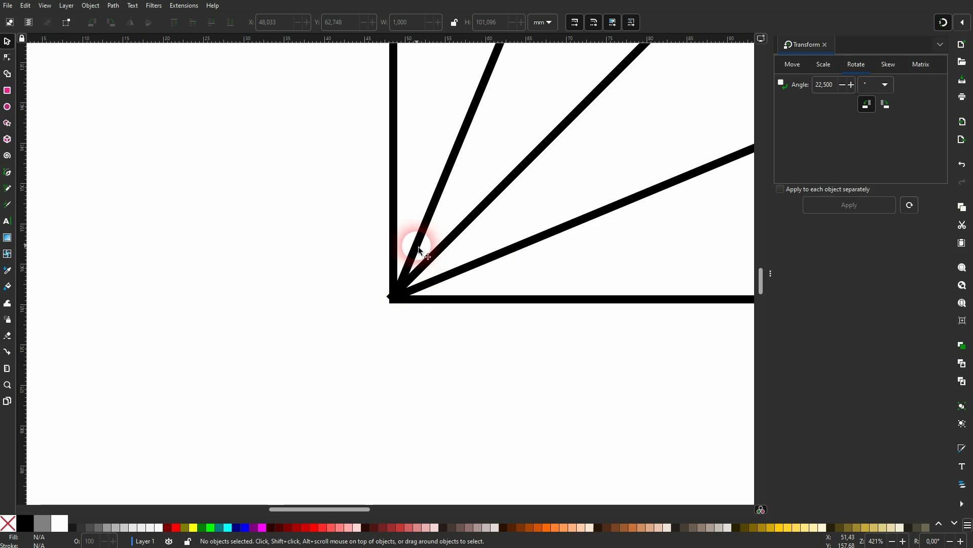
pyautogui.moveTo(418, 247)
pyautogui.mouseDown()
pyautogui.moveTo(423, 238)
pyautogui.moveTo(419, 249)
pyautogui.mouseUp()
pyautogui.moveTo(428, 263); pyautogui.dragTo(429, 271)
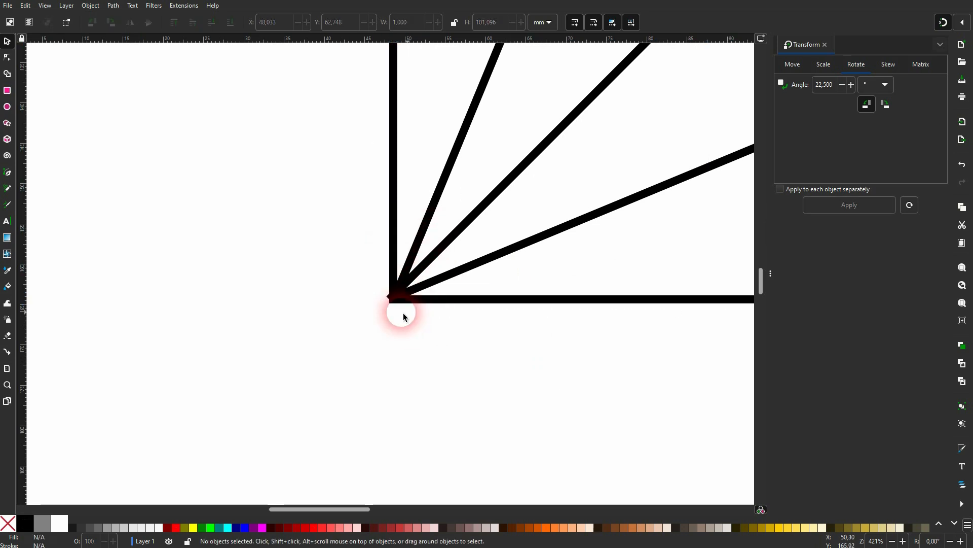
pyautogui.press('`')
# - Delete the four rotated lines and move the remaining horizontal line to about X 54 mm, Y 174 mm
pyautogui.moveTo(313, 87); pyautogui.dragTo(540, 337)
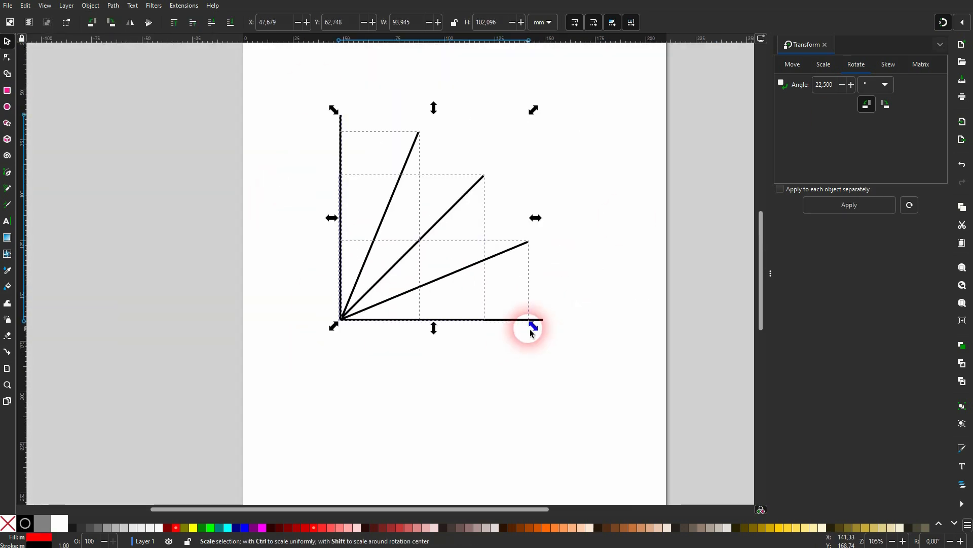
pyautogui.press('Delete')
pyautogui.moveTo(458, 324); pyautogui.dragTo(471, 349)
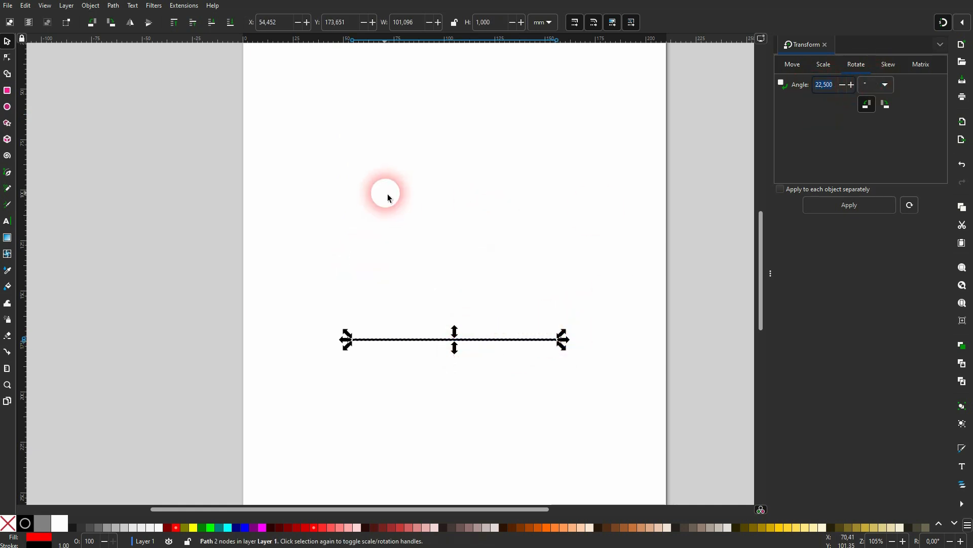
# - Set the rotation angle to 90/9 degrees and undo a trial rotation of the horizontal line
pyautogui.write('90')
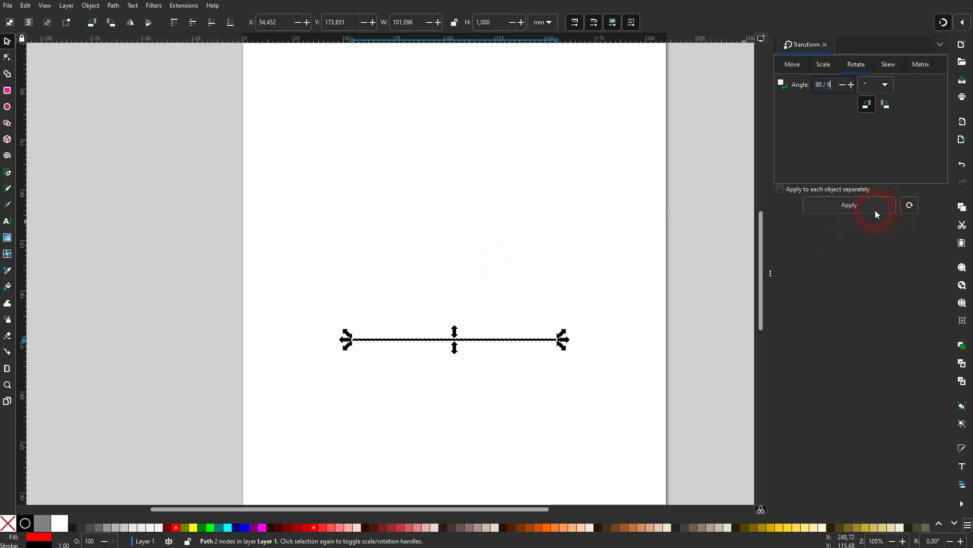
pyautogui.write('/9')
pyautogui.press('Return')
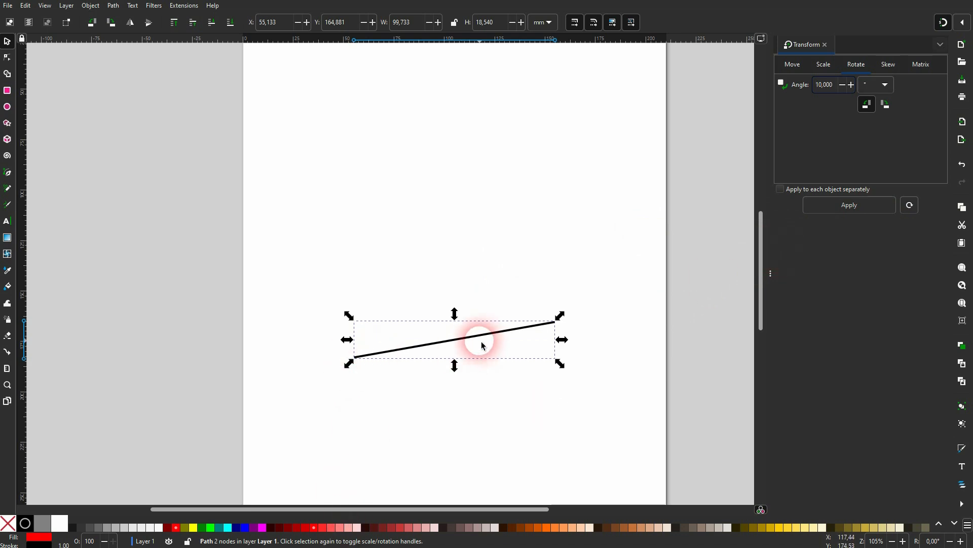
pyautogui.click(481, 267)
pyautogui.hotkey('ctrl', 'z')
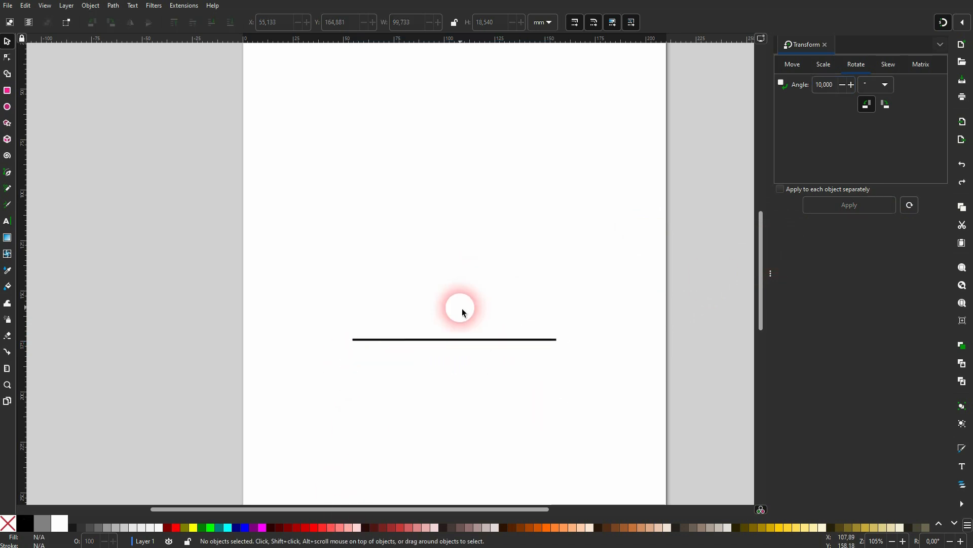
# - Make nine successive duplicates of the horizontal line, rotating each a further 10° counterclockwise until the last one is vertical
pyautogui.click(450, 339)
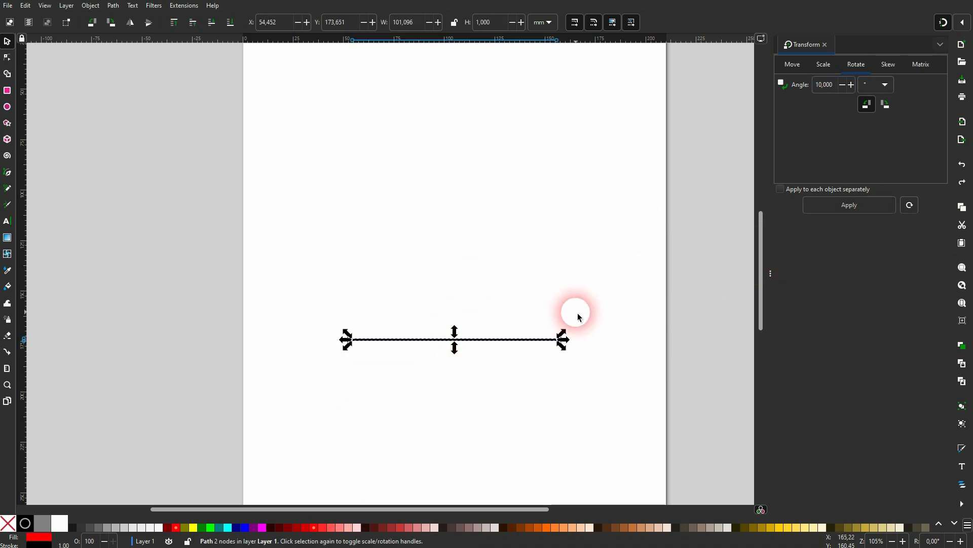
pyautogui.click(841, 210)
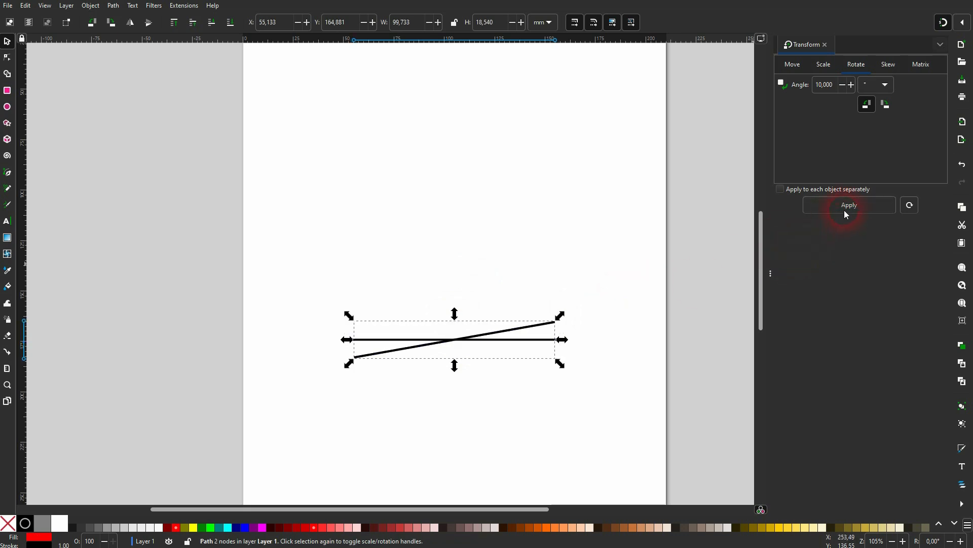
pyautogui.click(842, 206)
pyautogui.click(853, 204)
pyautogui.click(853, 205)
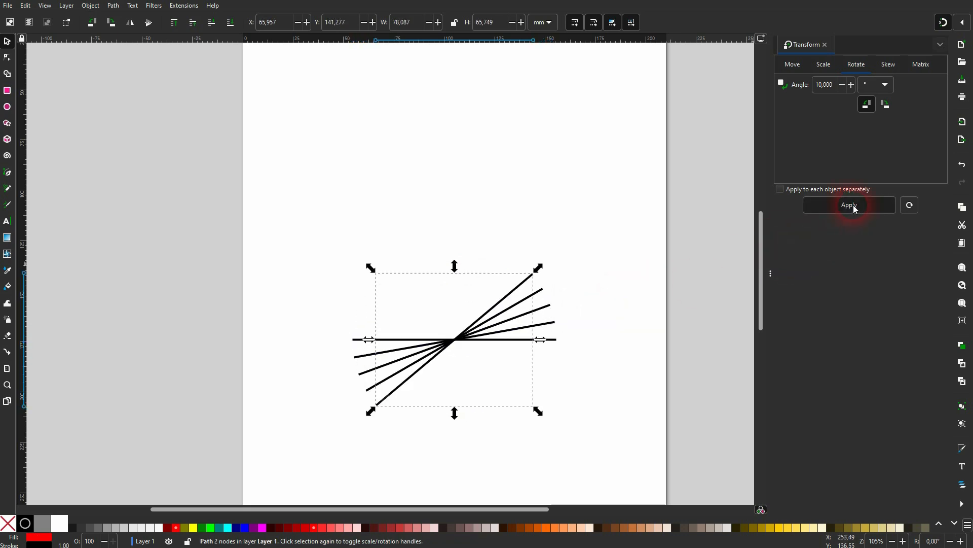
pyautogui.click(853, 204)
pyautogui.click(853, 205)
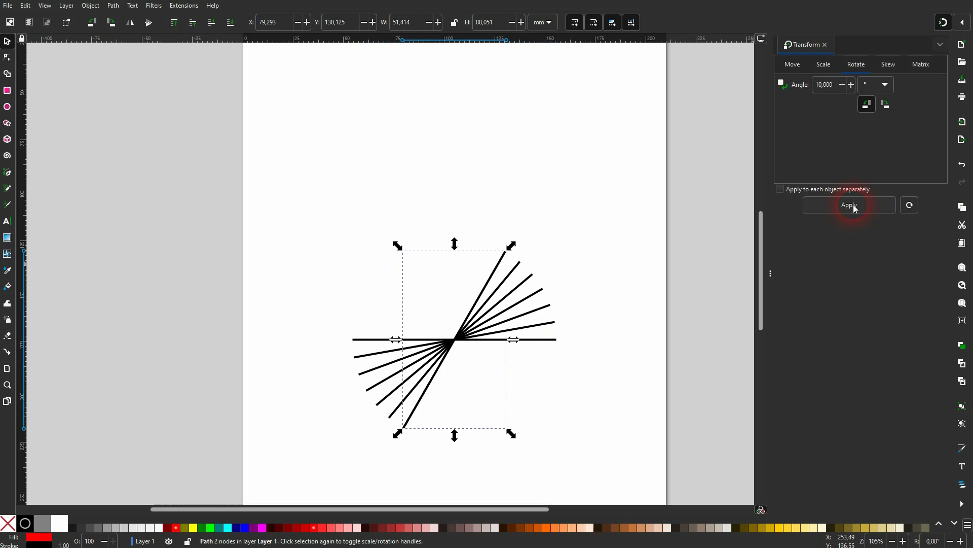
pyautogui.click(853, 204)
pyautogui.click(854, 205)
pyautogui.click(854, 205)
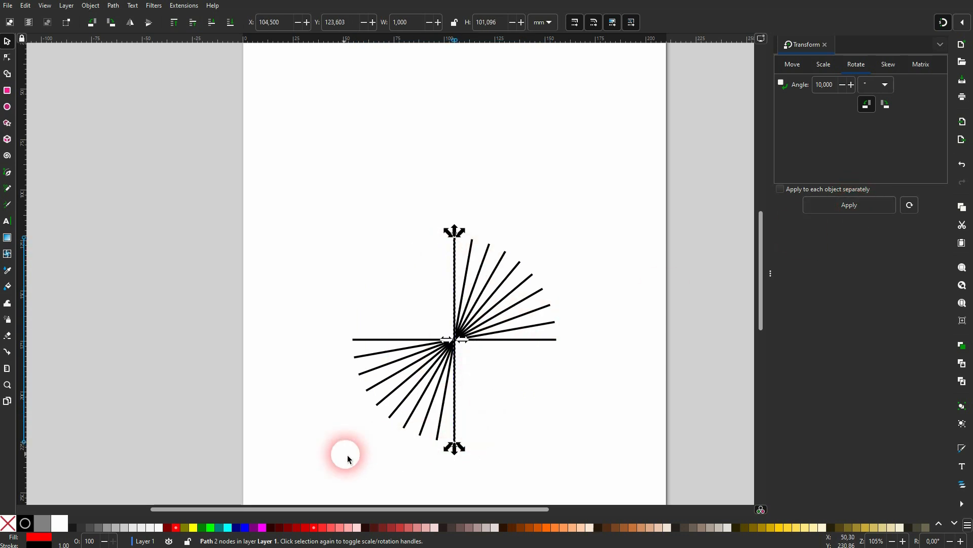
# - Move the crossing lines one by one so their lower or left ends meet at the original crossing point, forming a quarter-circle fan
pyautogui.moveTo(455, 291); pyautogui.dragTo(526, 161)
pyautogui.moveTo(495, 271); pyautogui.dragTo(581, 193)
pyautogui.moveTo(519, 285); pyautogui.dragTo(600, 215)
pyautogui.moveTo(522, 302); pyautogui.dragTo(607, 256)
pyautogui.moveTo(533, 313); pyautogui.dragTo(626, 275)
pyautogui.moveTo(499, 332); pyautogui.dragTo(599, 314)
pyautogui.moveTo(399, 339); pyautogui.dragTo(501, 339)
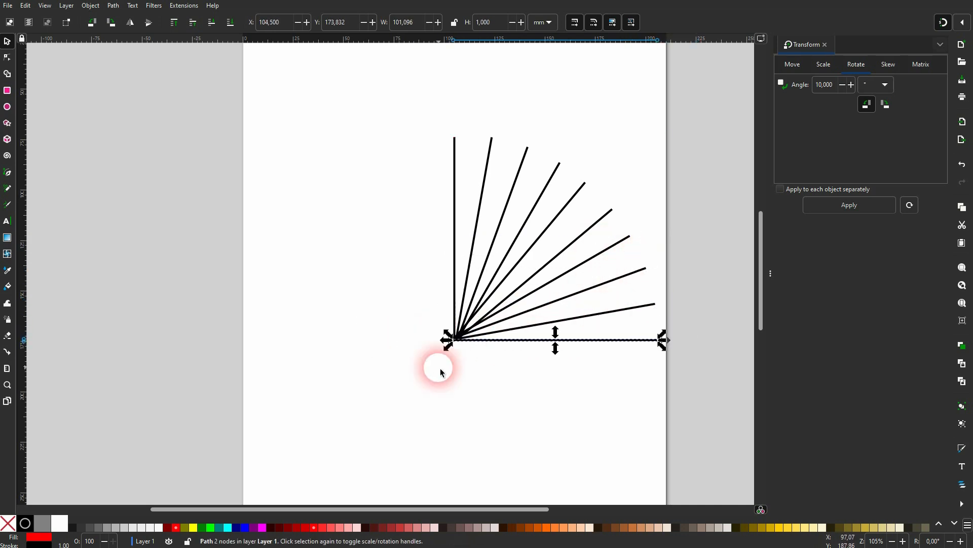
# - Select the whole fan of lines, move it left to about X 53 mm, Y 74 mm, and clear the selection
pyautogui.moveTo(440, 370); pyautogui.dragTo(672, 109)
pyautogui.moveTo(524, 205); pyautogui.dragTo(421, 205)
pyautogui.click(446, 267)
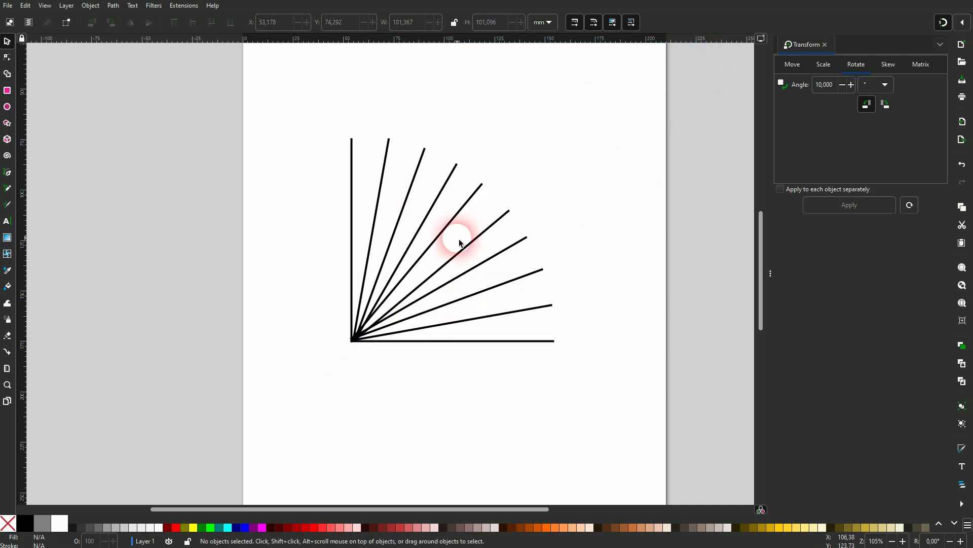